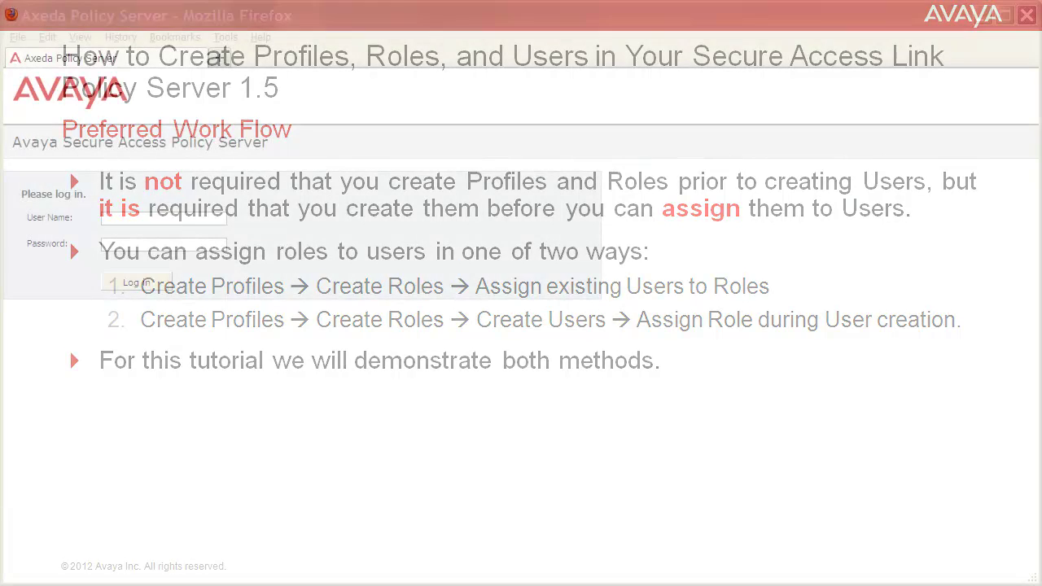
- Log in to the policy server with the administrator account and password
text(admin)
key(Tab)
text(•••••••)
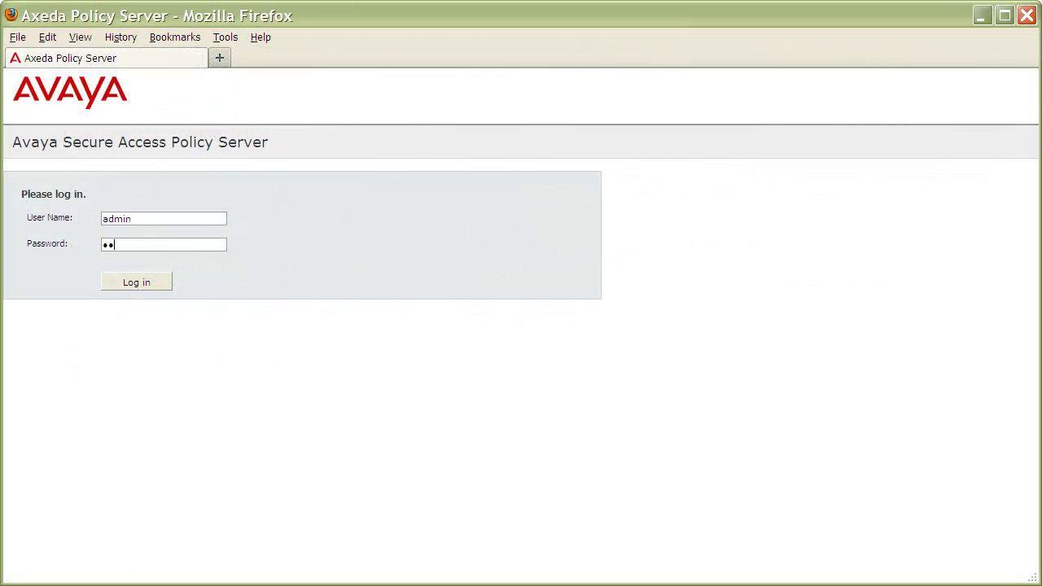
click(148, 283)
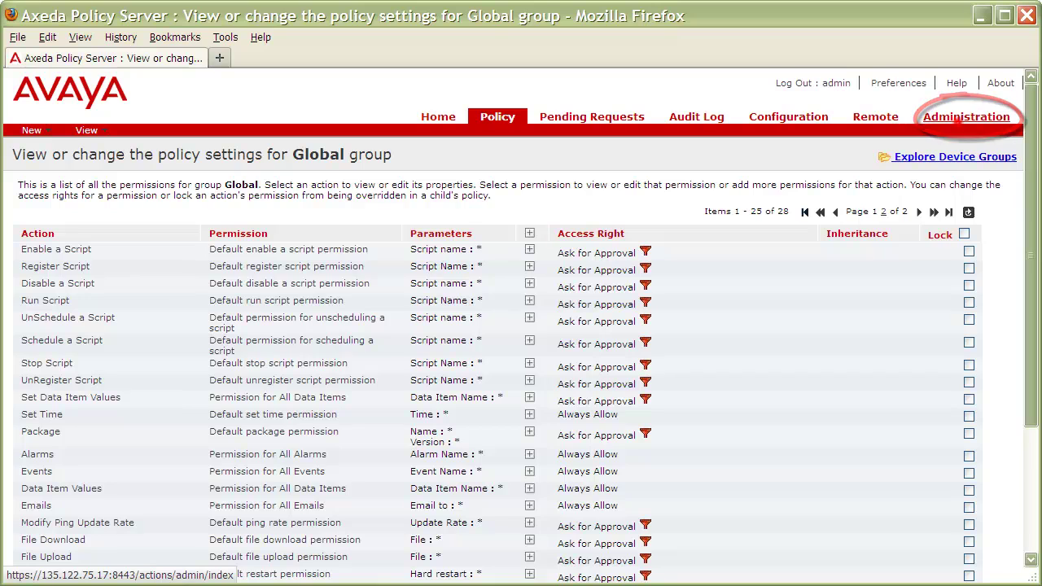
- In Administration, check the empty Profiles and Roles lists, then view the application users list
click(966, 116)
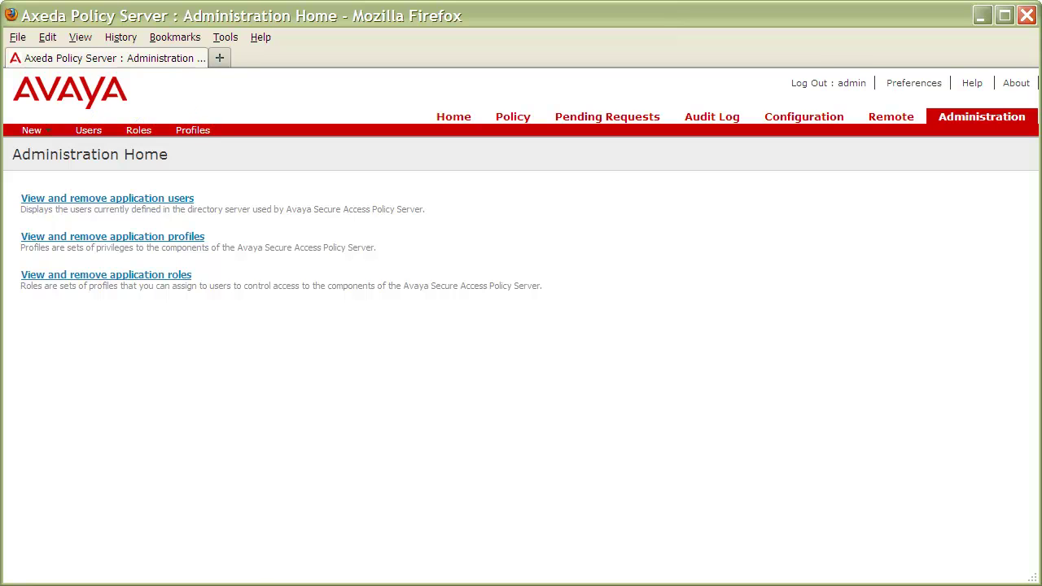
click(193, 131)
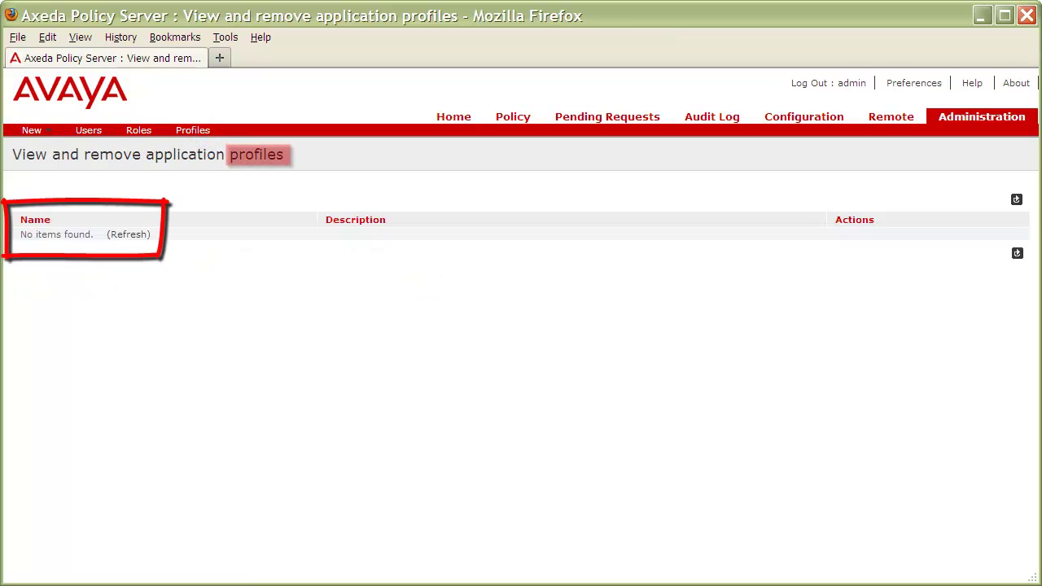
click(138, 130)
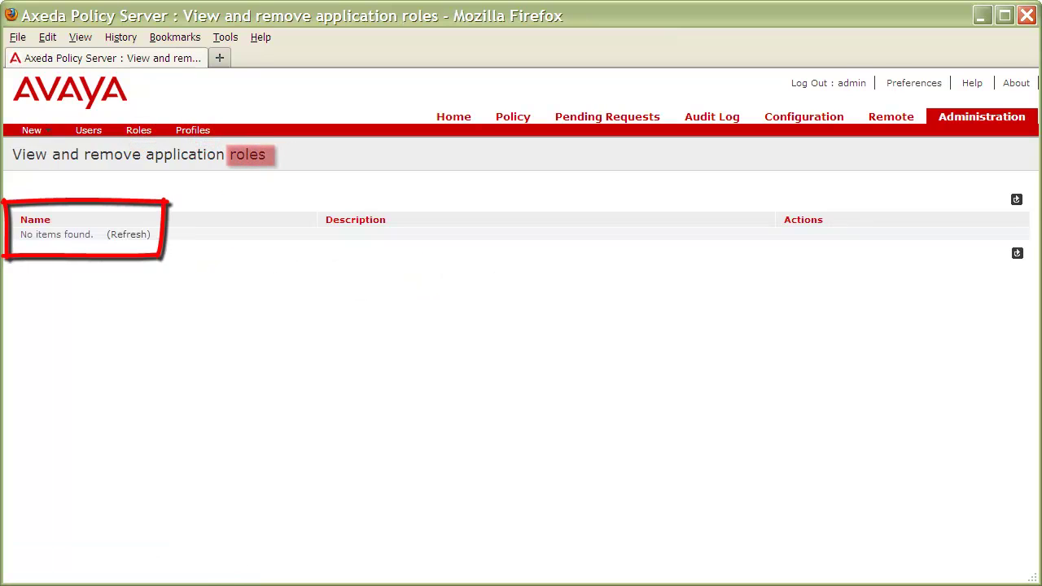
click(88, 130)
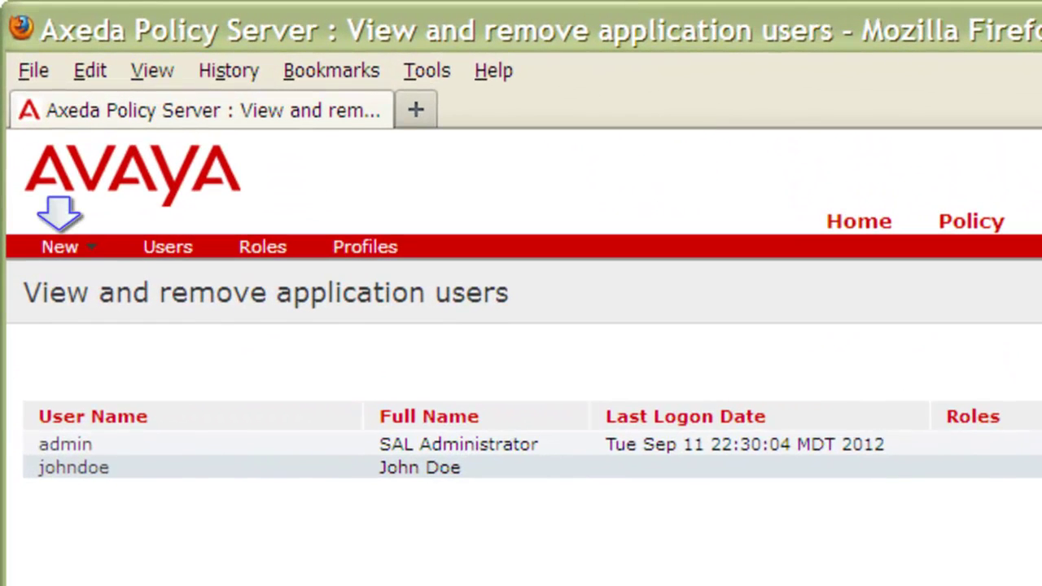
- Start a new profile named ProfilePolicyAdmin, described as allowing View, Add, and Edit Policy
click(84, 242)
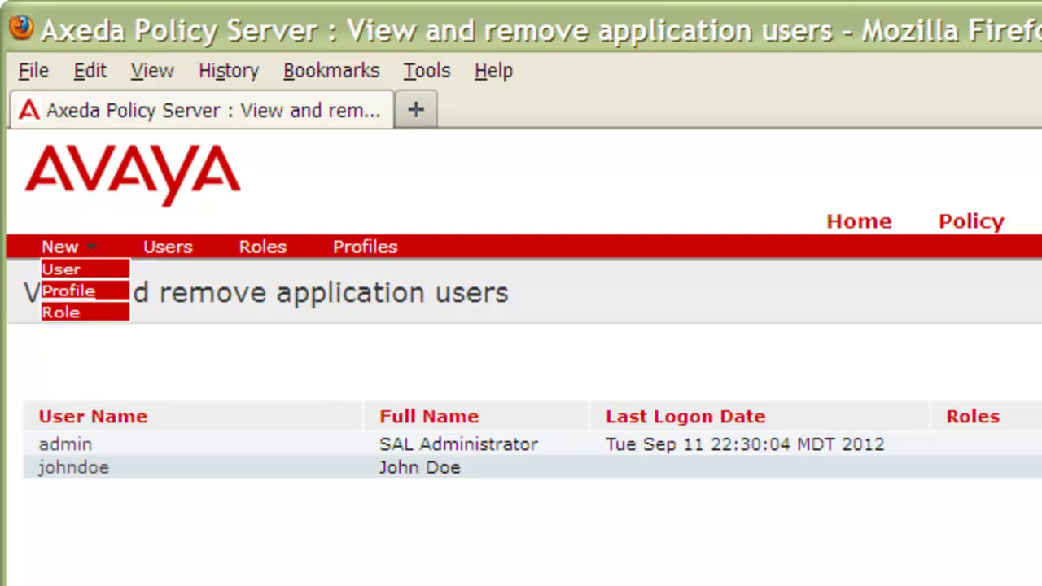
click(73, 291)
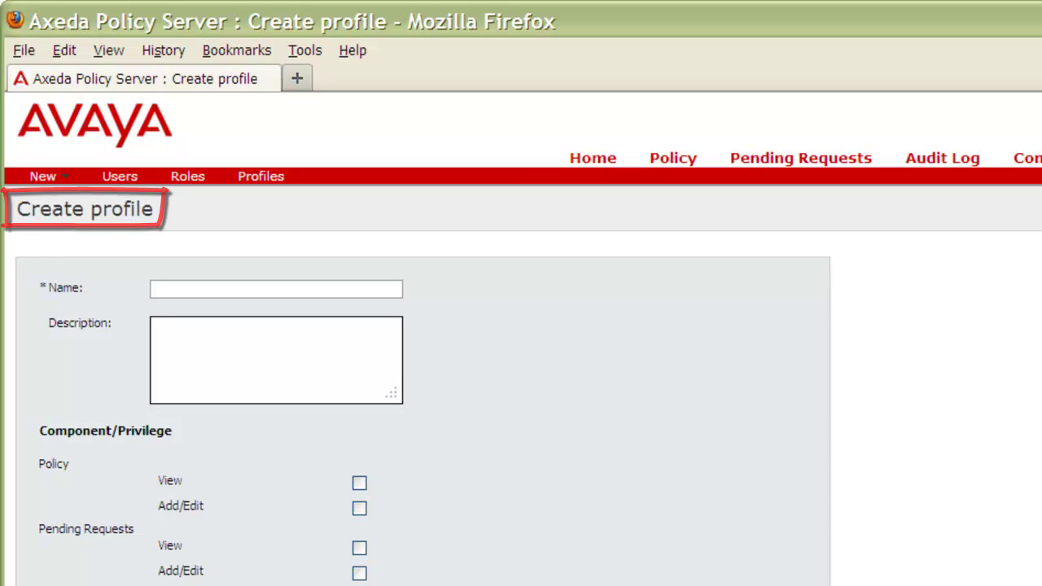
click(153, 290)
text(ProfilePolicyAdmin)
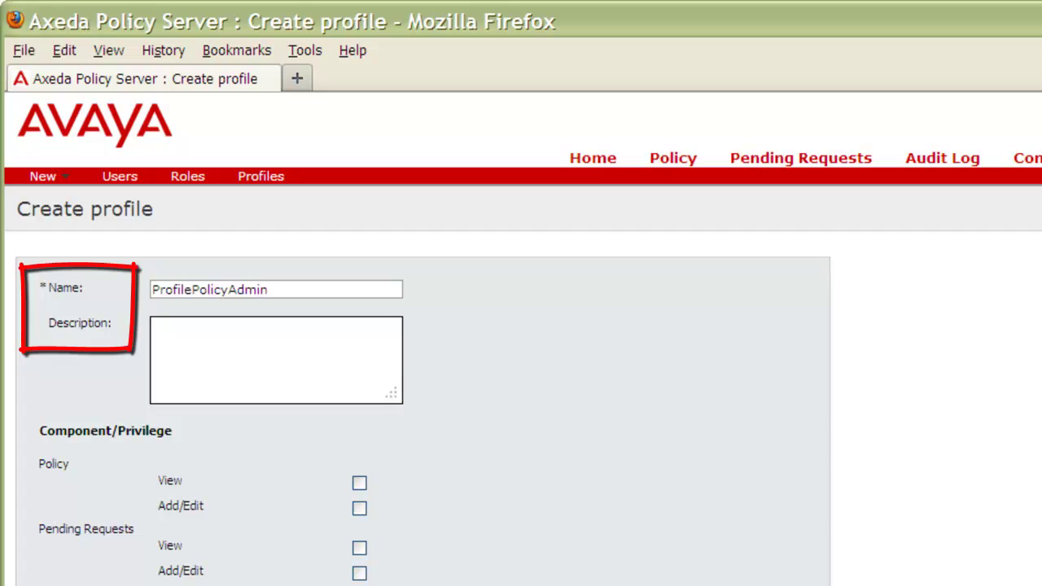
key(Tab)
text(This profile is for)
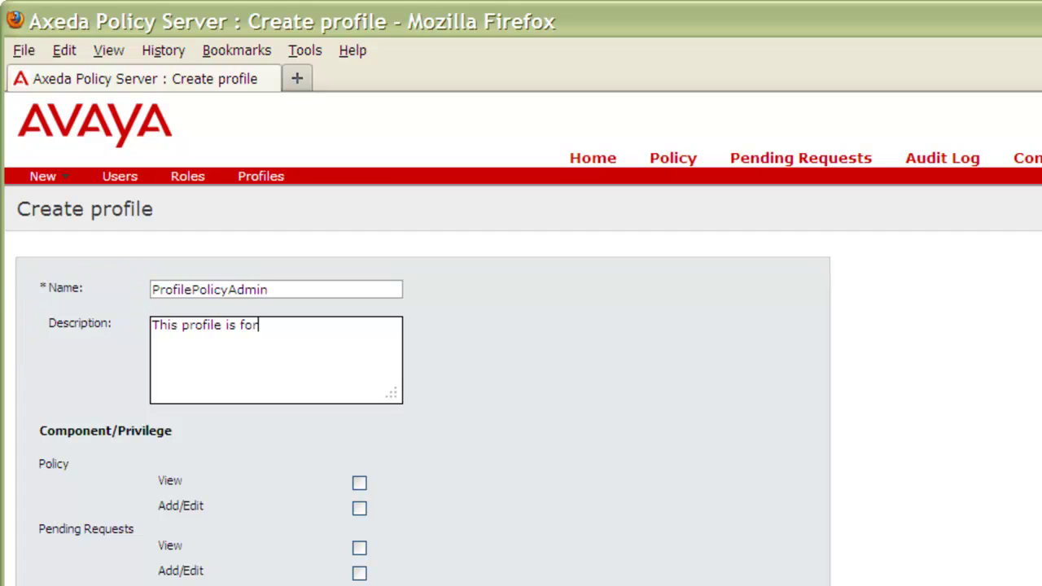
text( any role that requires the abilit)
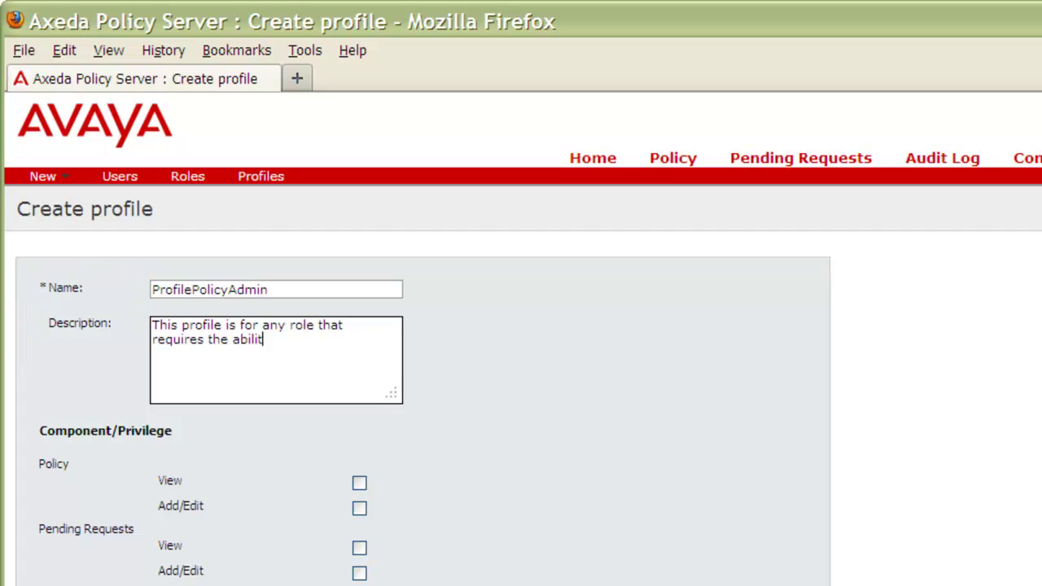
text(y to View, Add, and Edit Policy.)
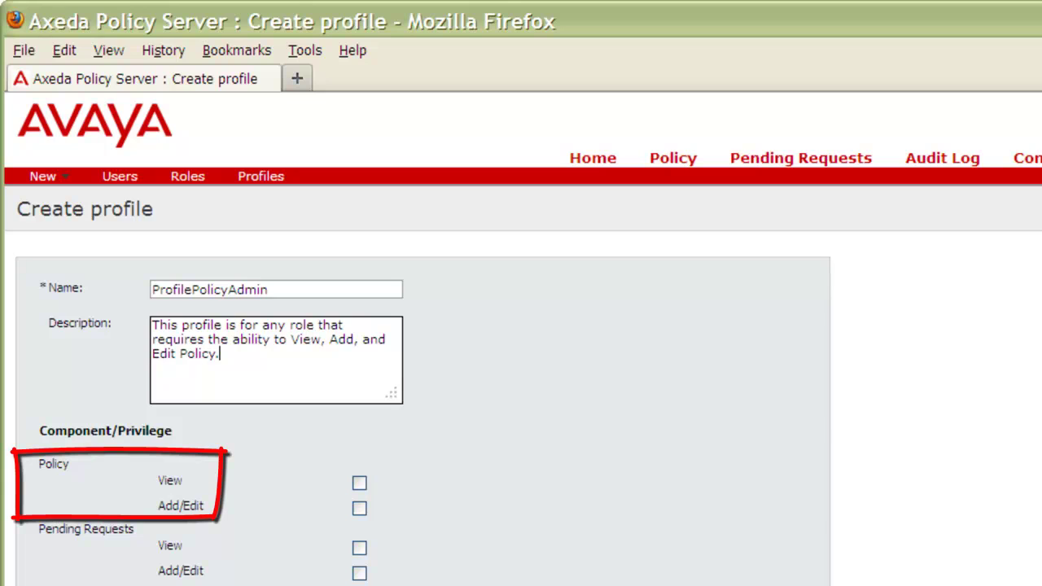
- Grant the profile Policy View and Policy Add/Edit permissions and submit it
click(359, 483)
click(359, 508)
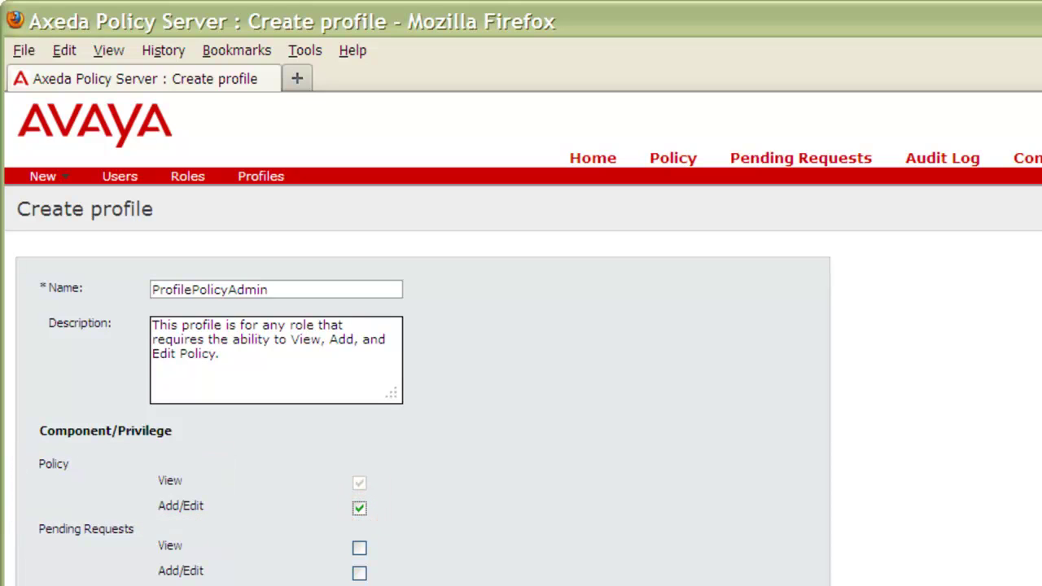
scroll(521, 366, down, 2)
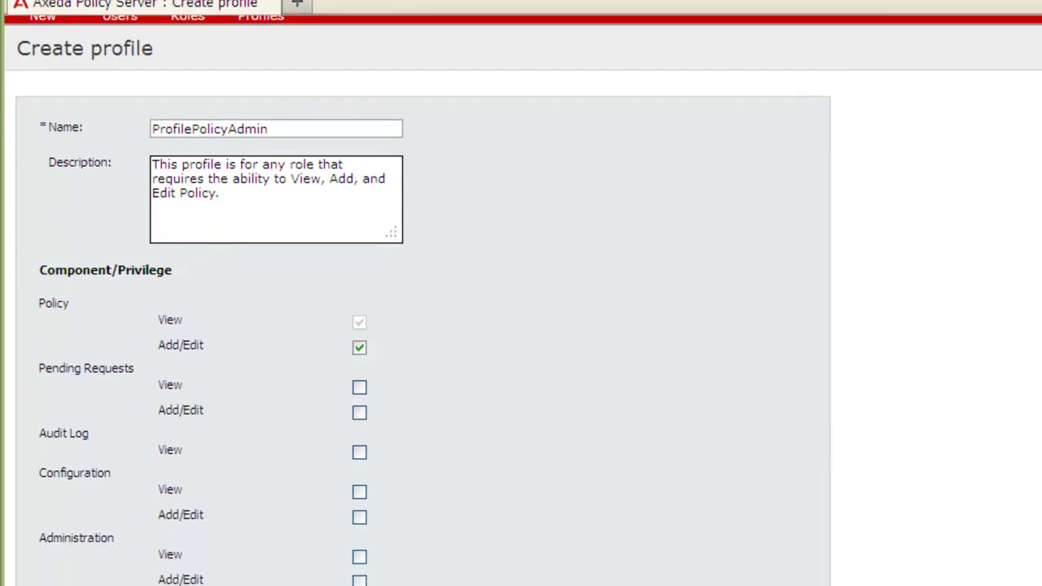
click(409, 535)
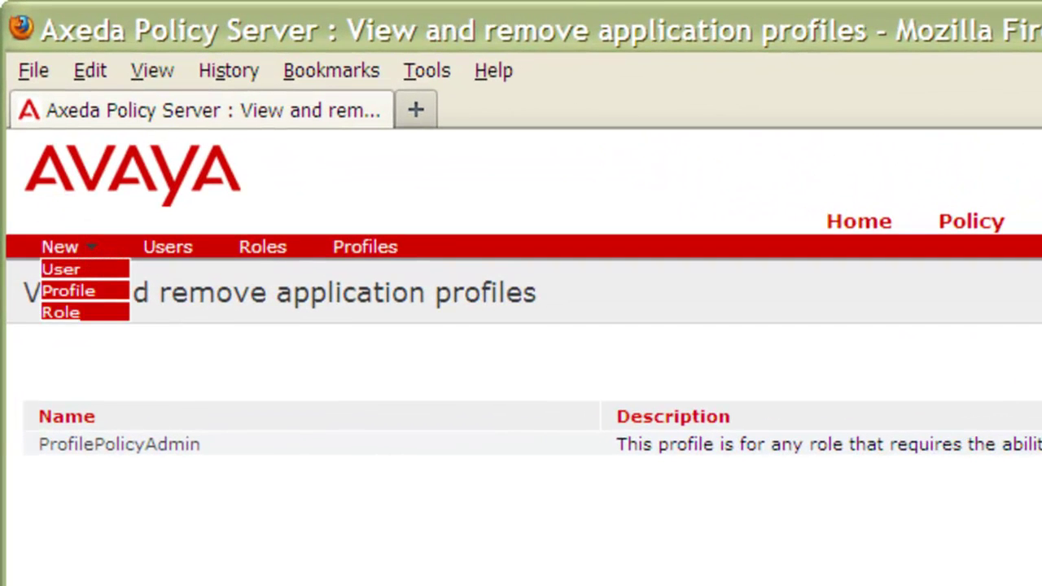
- Start a new role named RolePolicyAdmin and continue to profile assignment
click(91, 311)
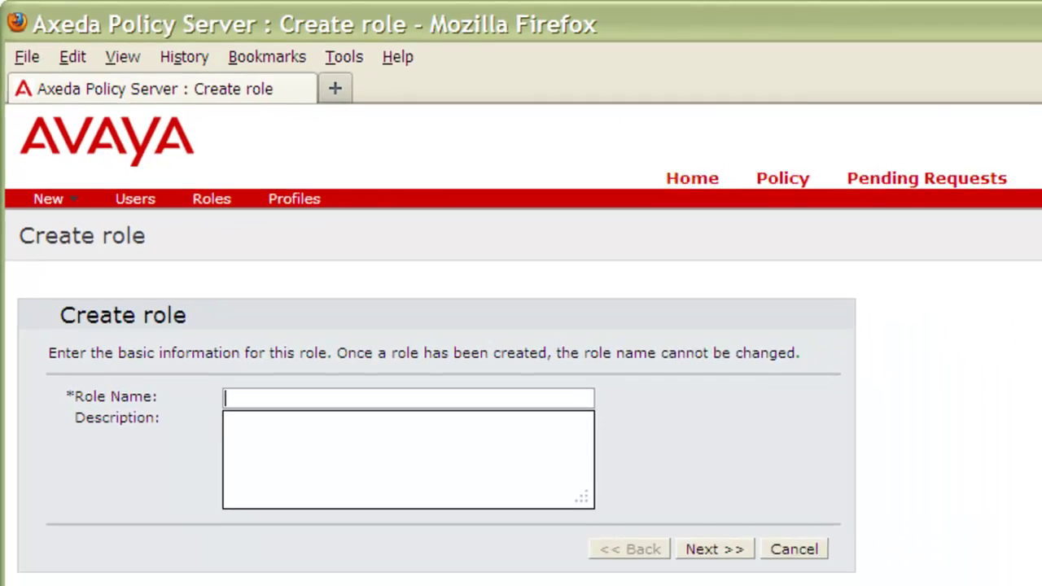
text(RolePo)
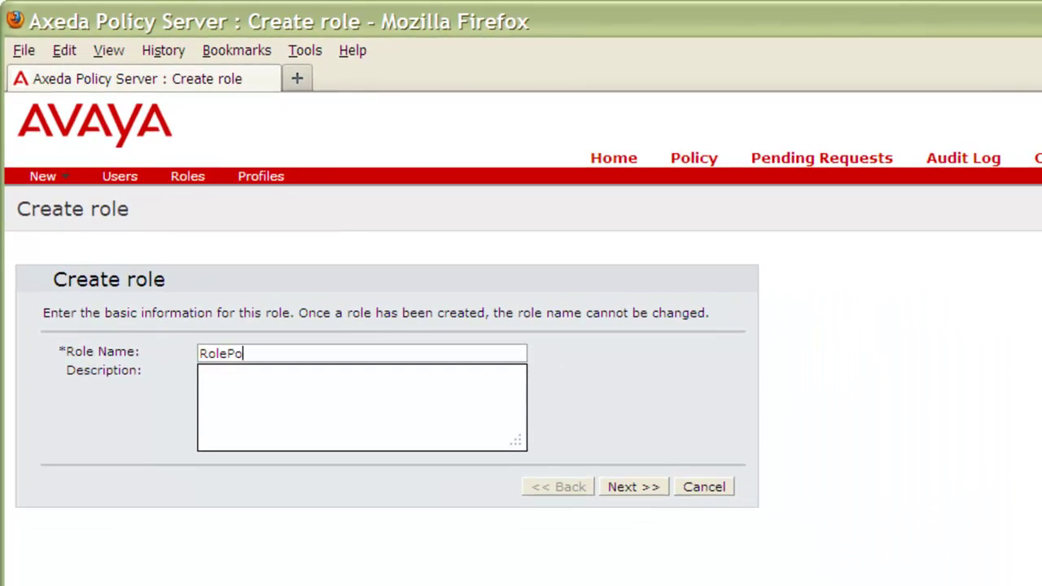
text(licyAdmin)
click(633, 487)
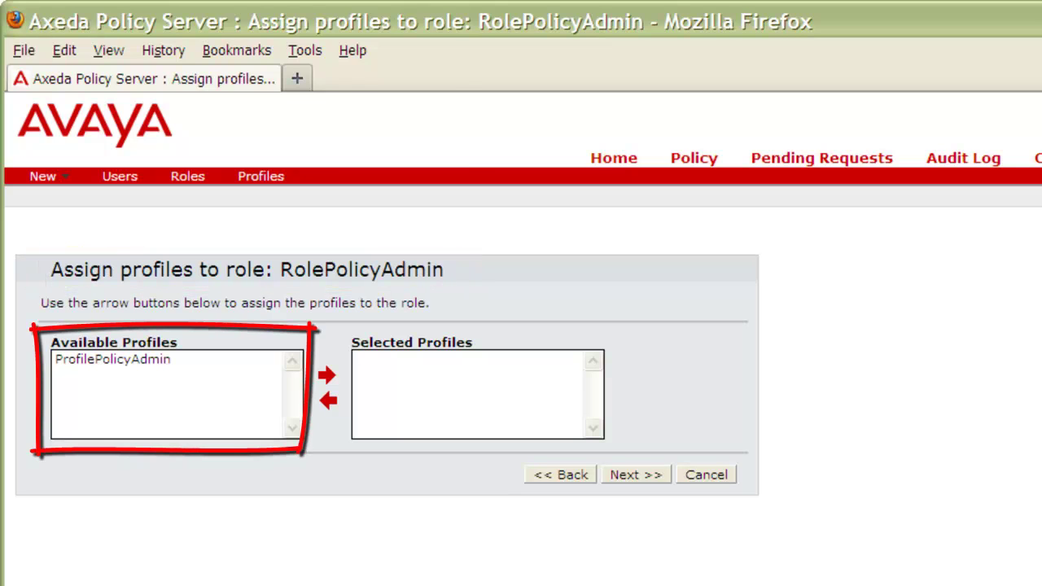
- Move ProfilePolicyAdmin into the role's Selected Profiles and continue to user assignment
click(82, 359)
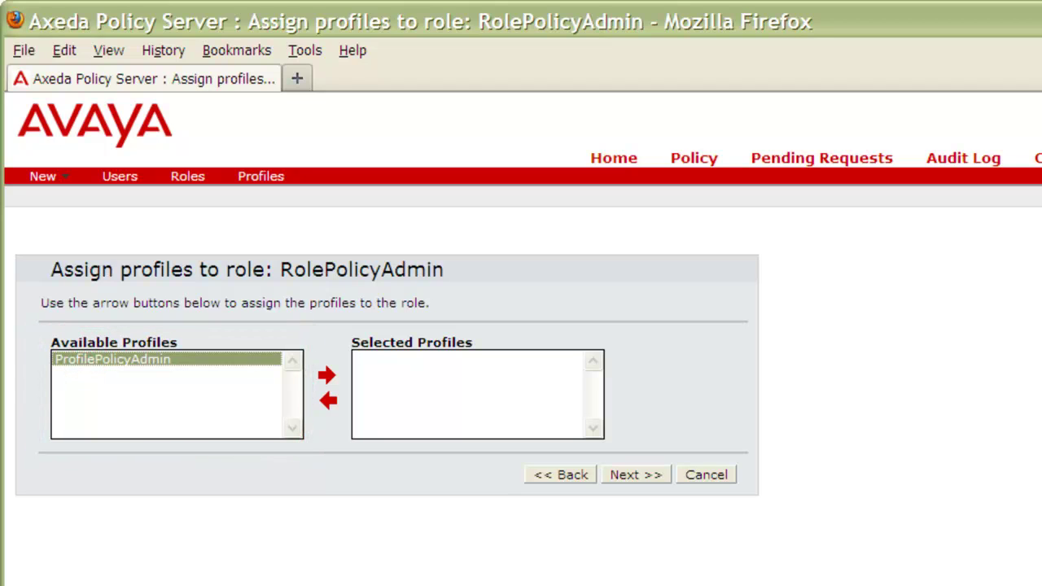
click(325, 376)
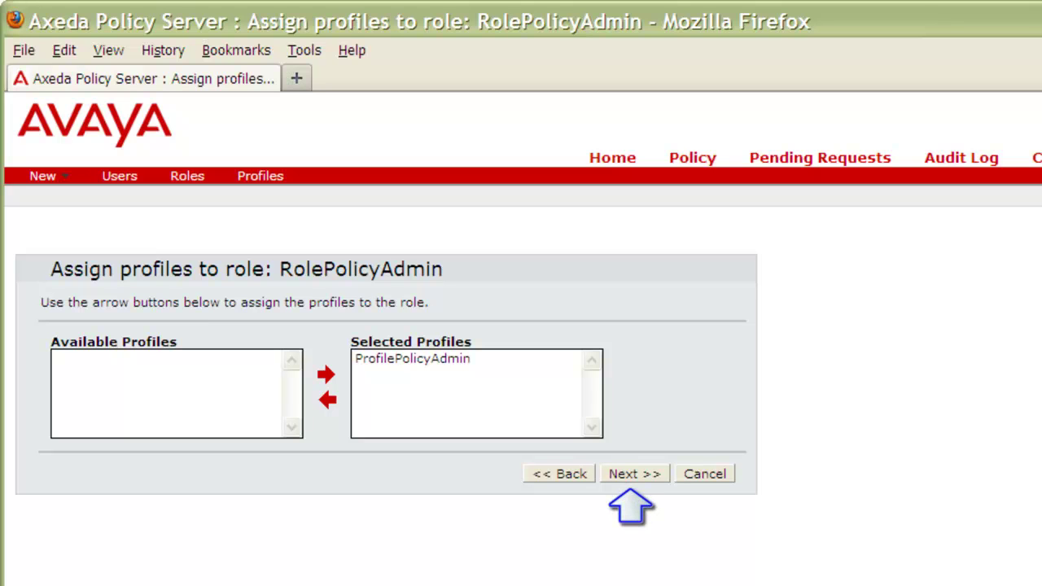
click(641, 473)
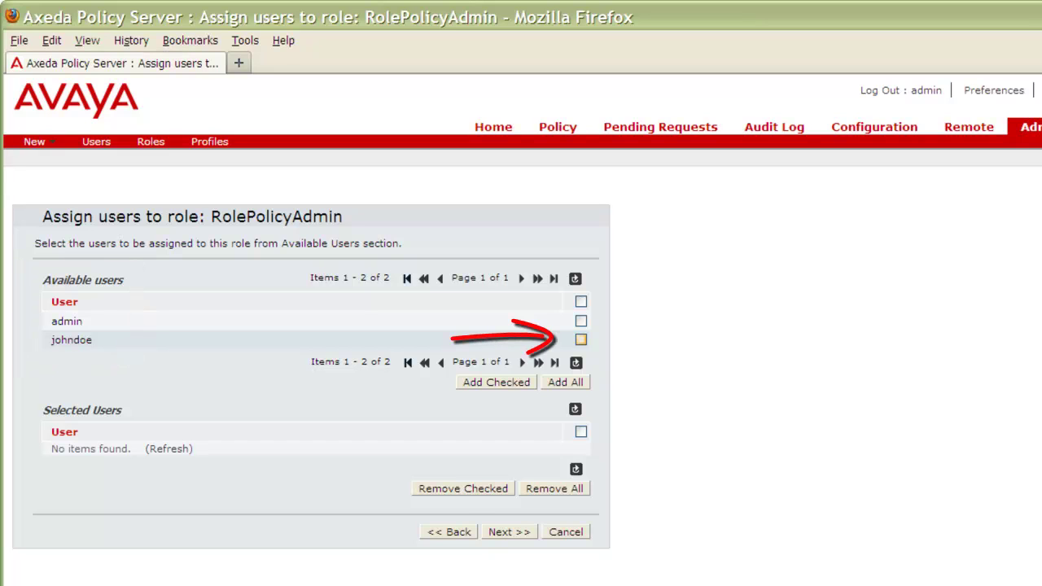
- Add the existing non-admin user to RolePolicyAdmin and proceed to the Confirm role details page
click(581, 340)
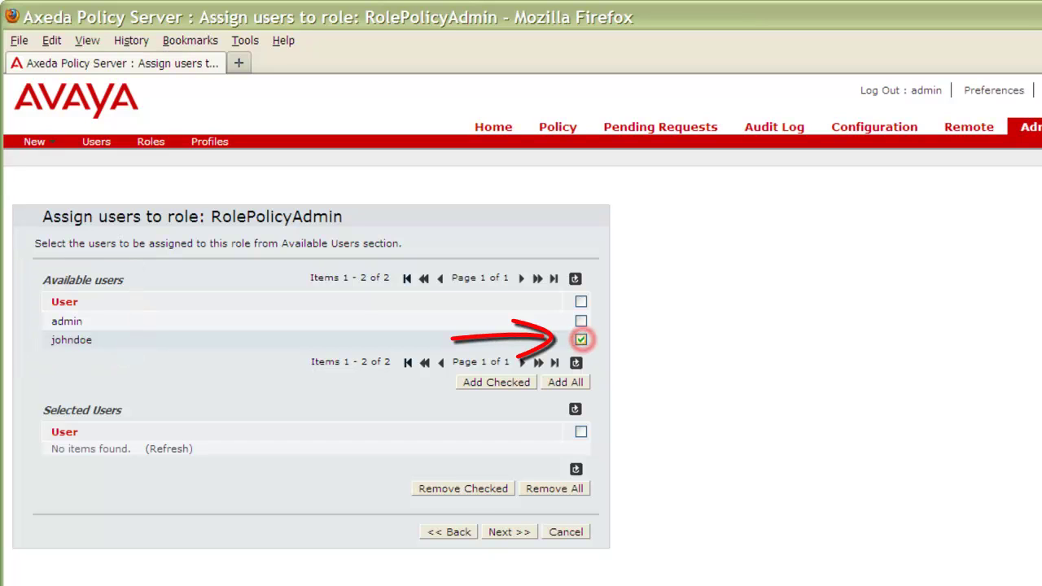
click(482, 381)
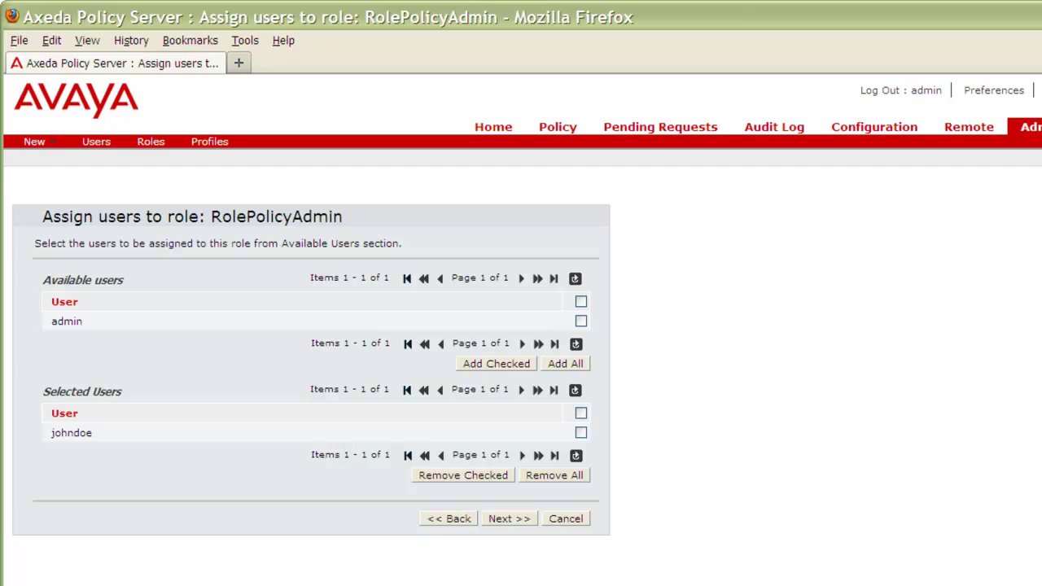
click(518, 519)
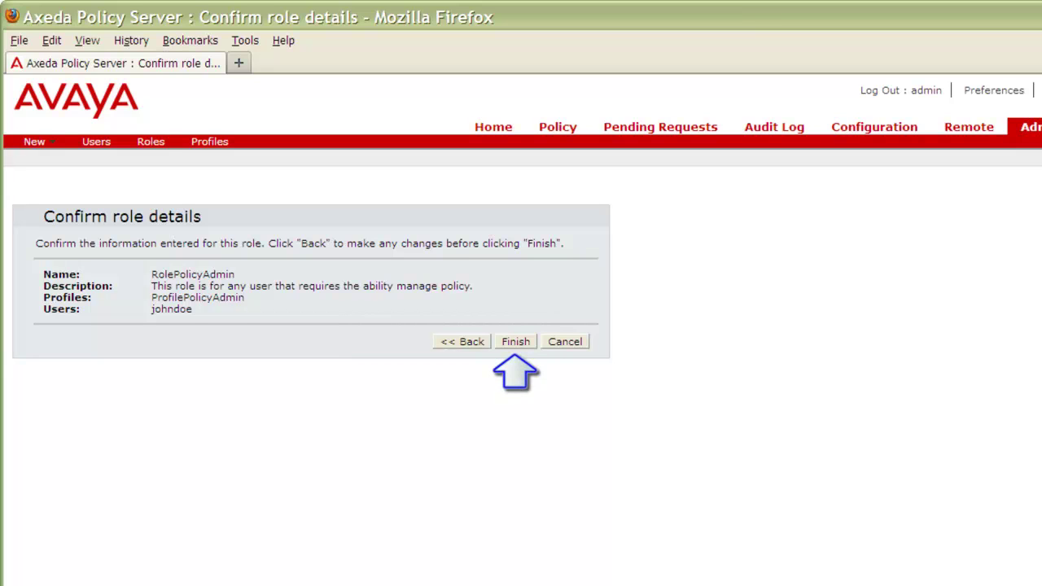
- Save RolePolicyAdmin, start a new user, and enter the directory administrator user name
click(529, 341)
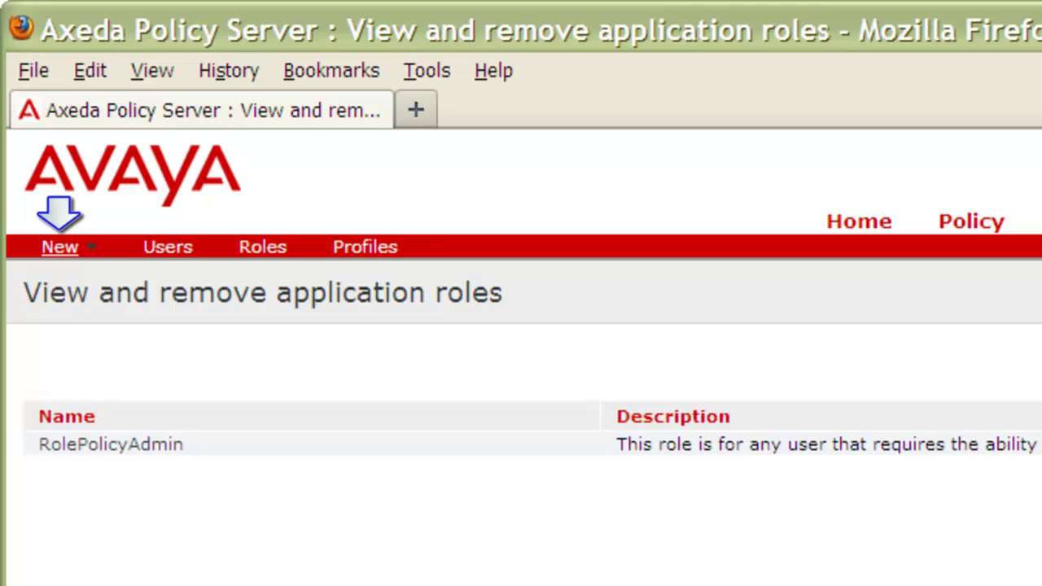
click(59, 247)
click(61, 269)
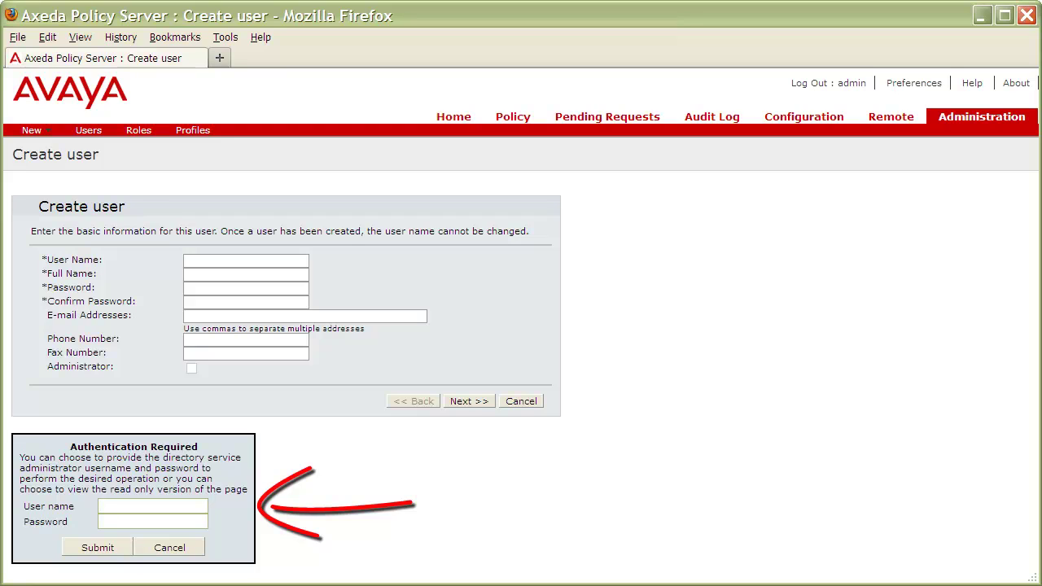
text(admin)
key(Tab)
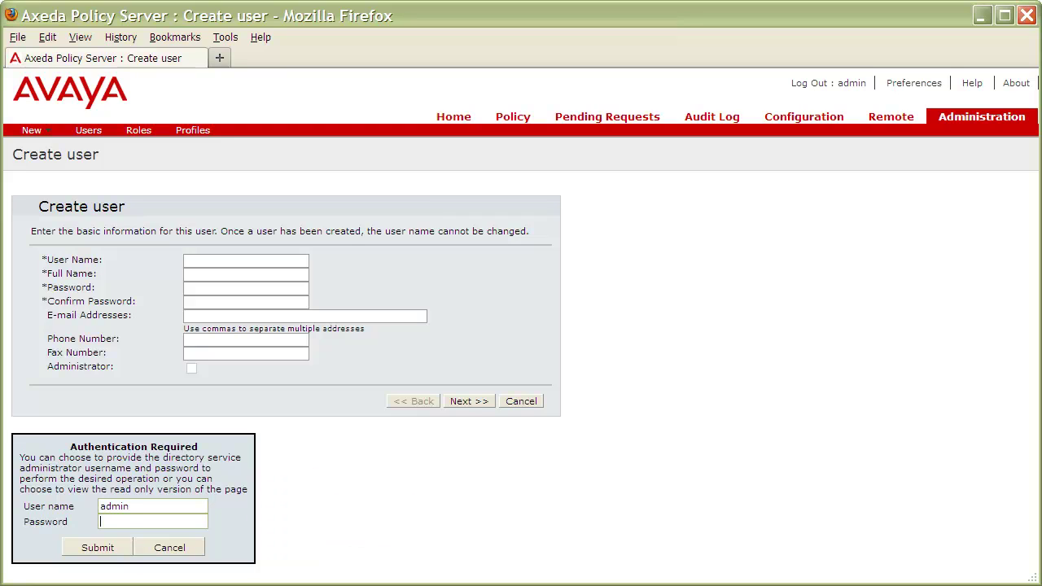
- Submit the administrator password, then enter the new user's user name and full name
text(*******)
click(125, 547)
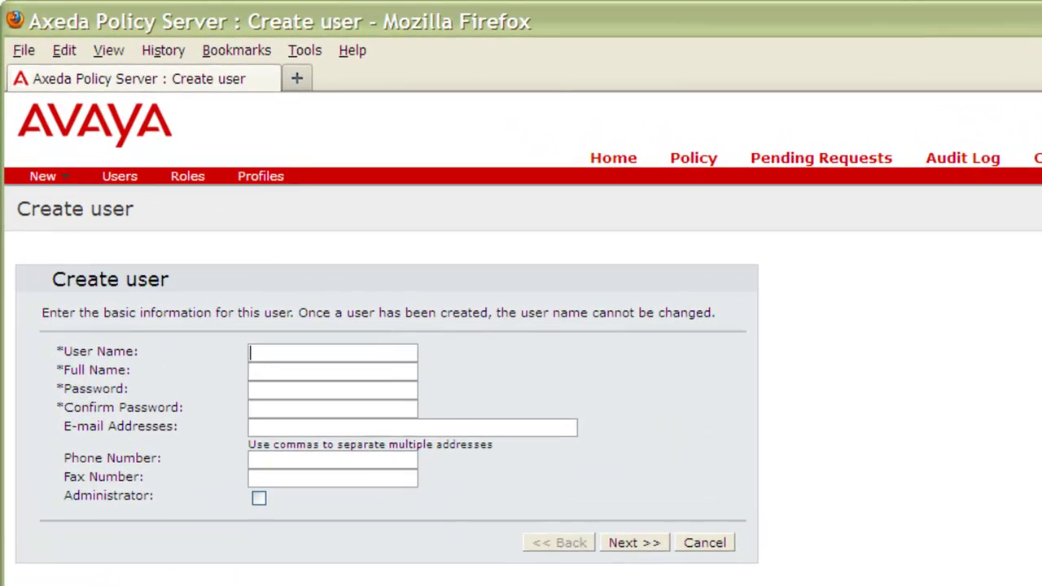
text(janedoe)
key(Tab)
text(Jan)
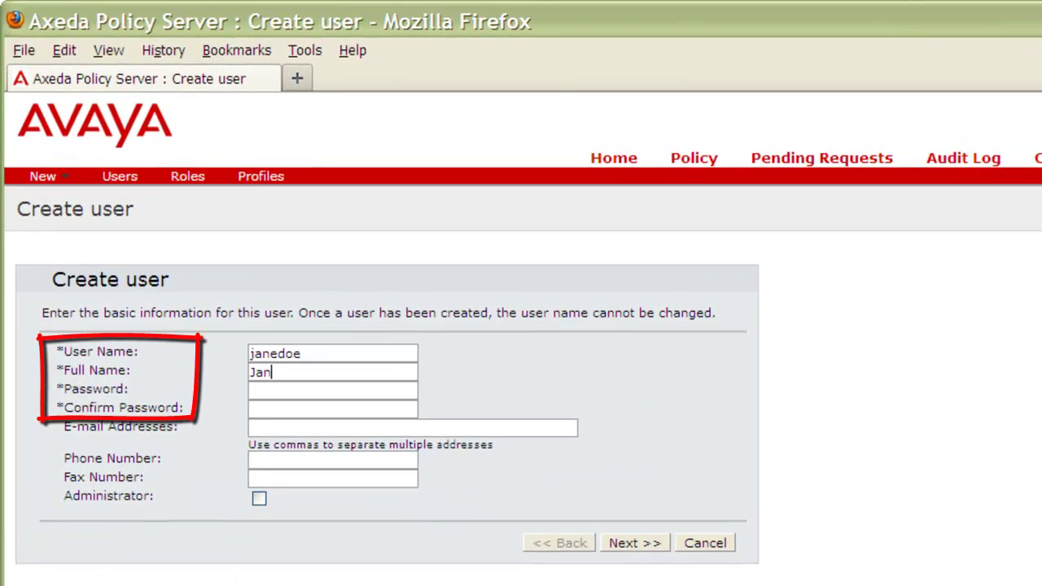
text(e Doe)
- Set and confirm the new user's password, add their e-mail address, and continue to roles
key(Tab)
text(*******)
key(Tab)
text(*****)
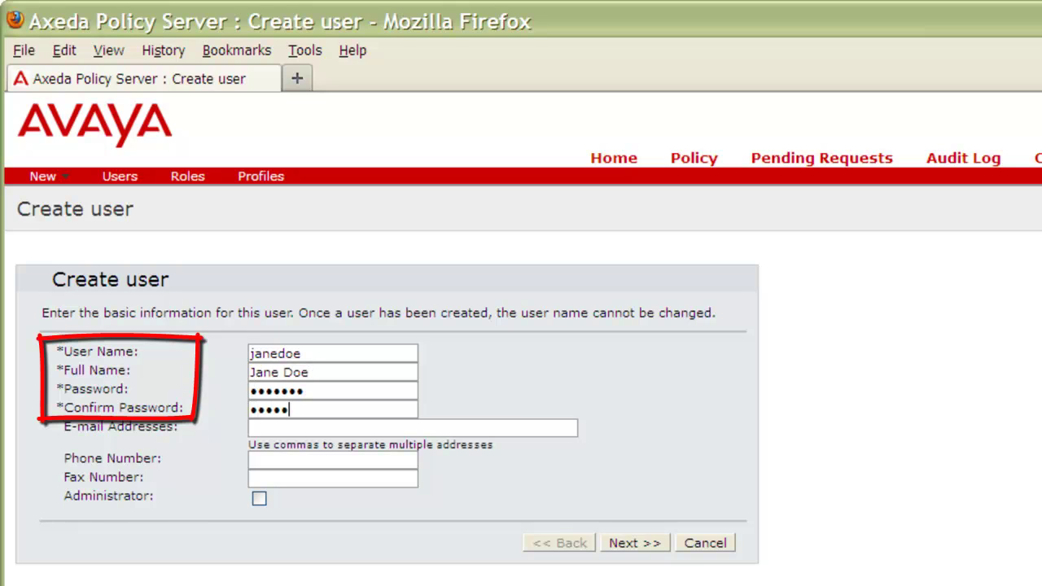
text(**)
key(Tab)
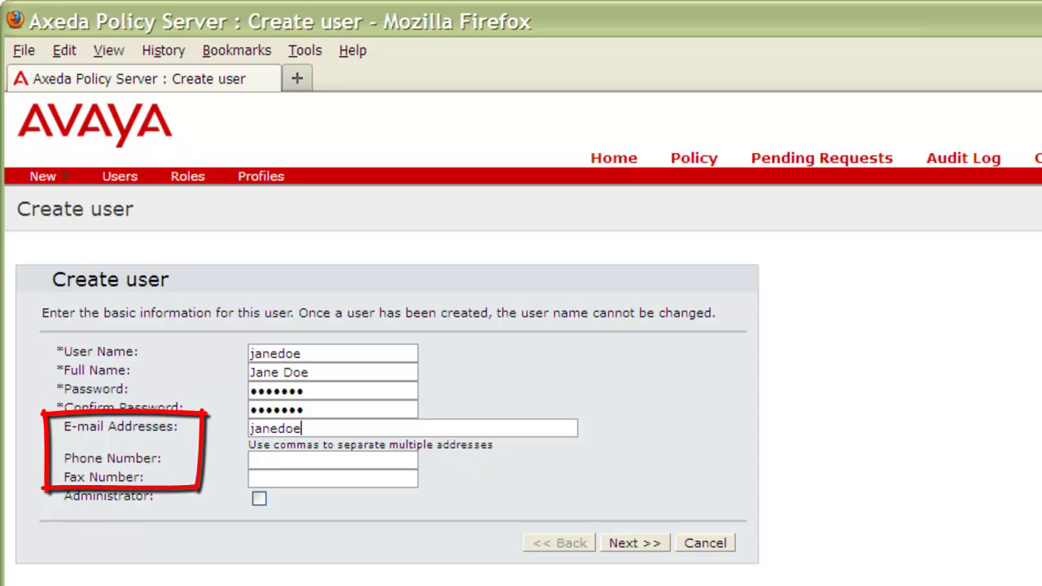
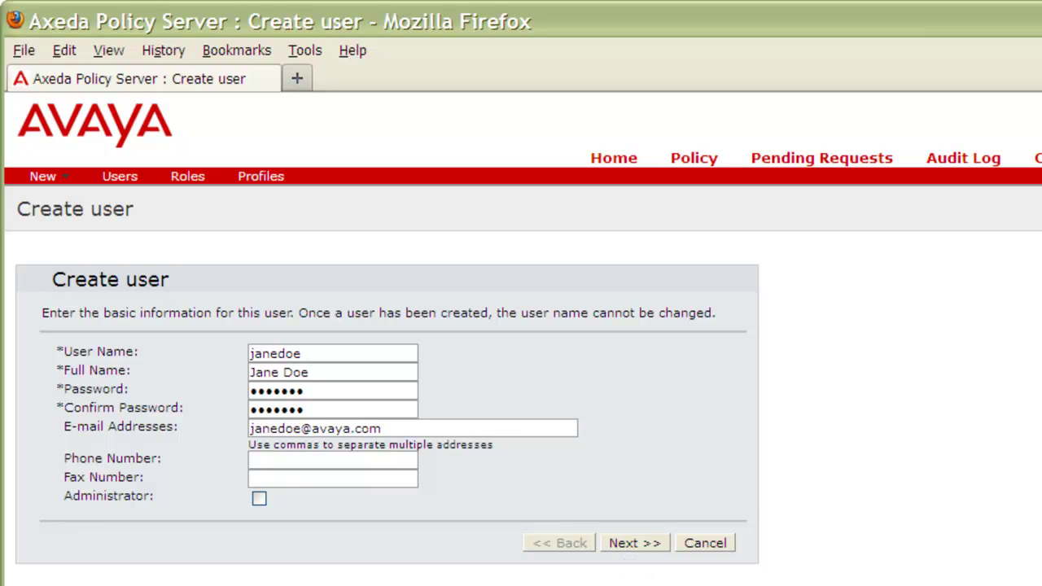
click(643, 542)
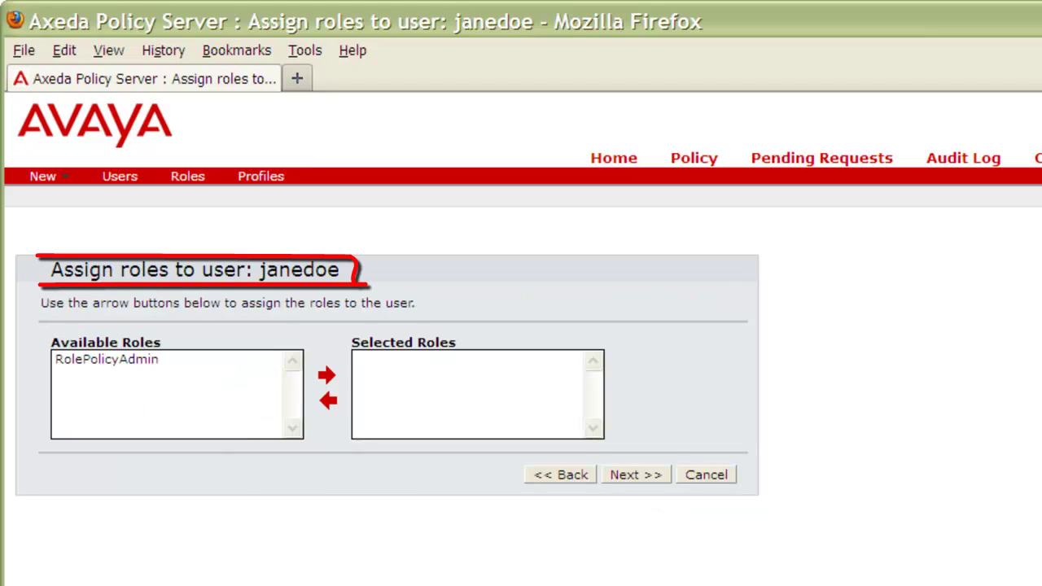
- Move RolePolicyAdmin into the new user's Selected Roles and continue to the Confirm user details page
click(98, 362)
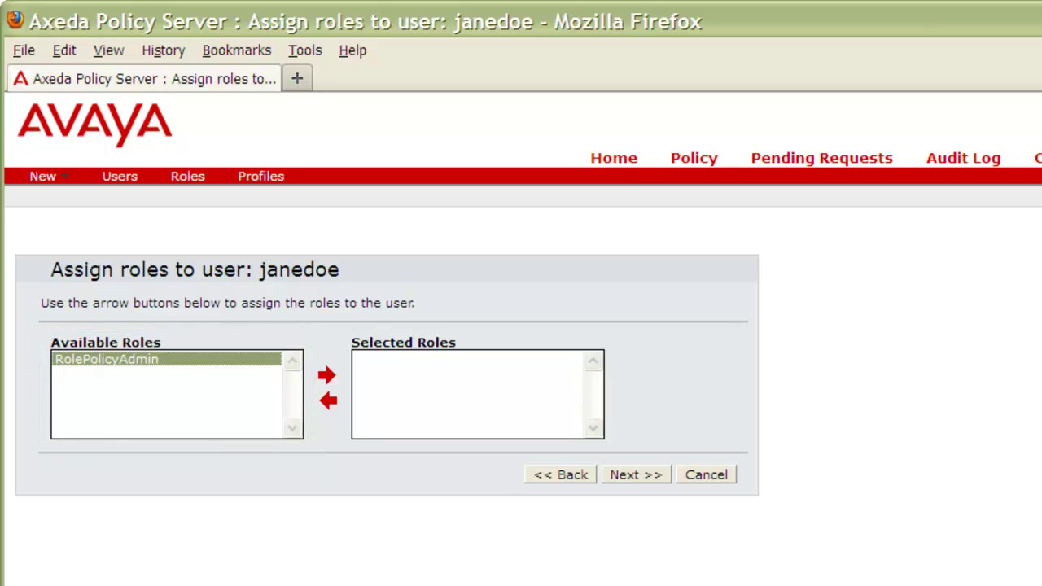
click(327, 375)
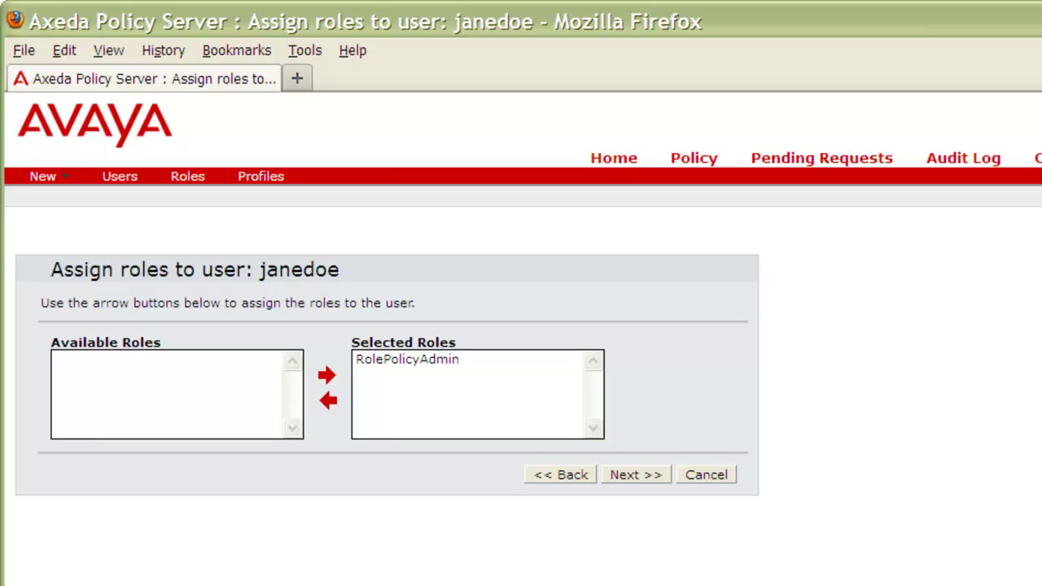
click(635, 479)
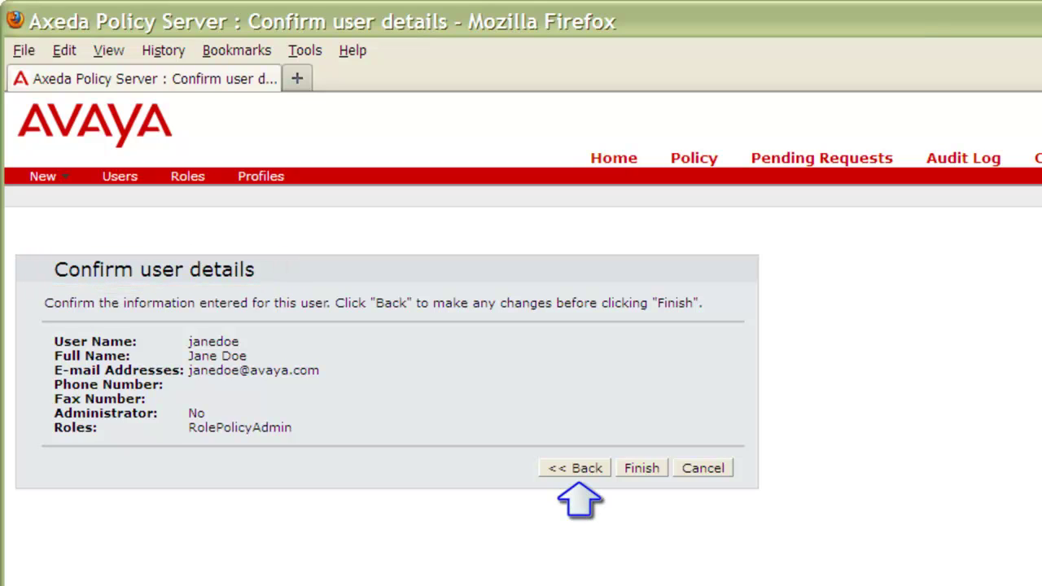
- Confirm and finish creating the new non-admin user with the RolePolicyAdmin role
click(644, 469)
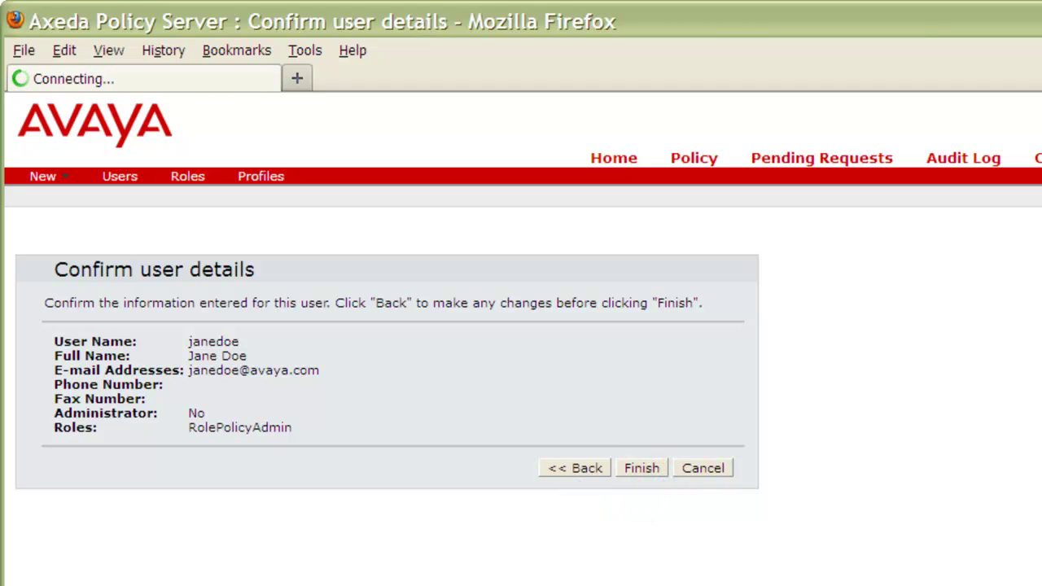